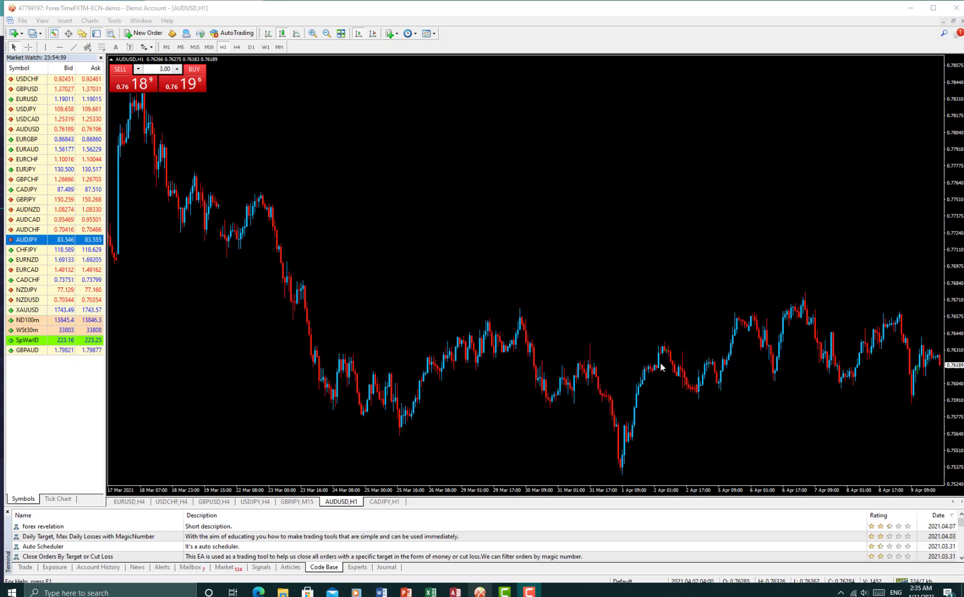
Step: Tile all seven chart windows, briefly maximizing GBPJPY M15 before tiling again
{"action": "left_click", "coordinate": [142, 24]}
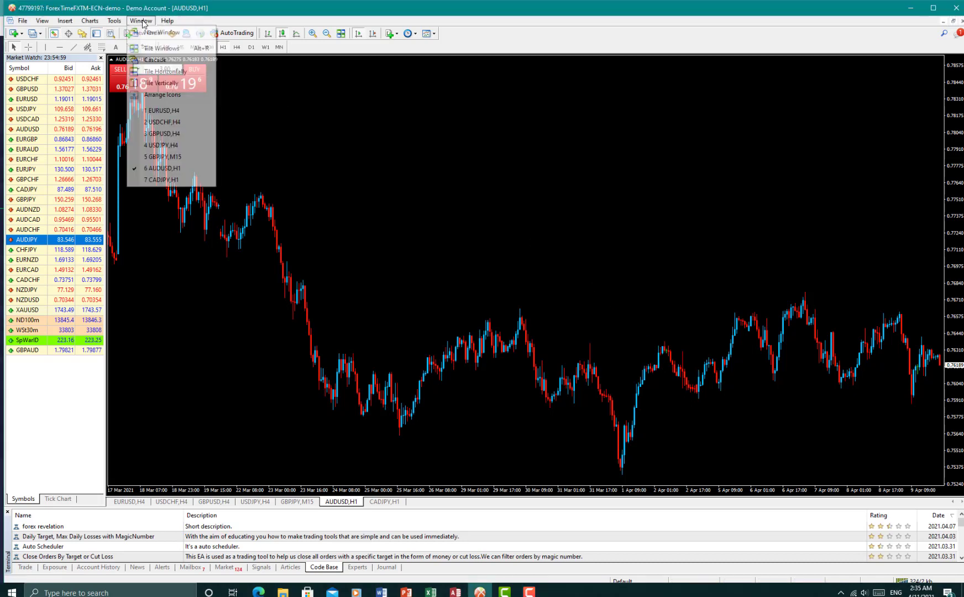
{"action": "left_click", "coordinate": [149, 46]}
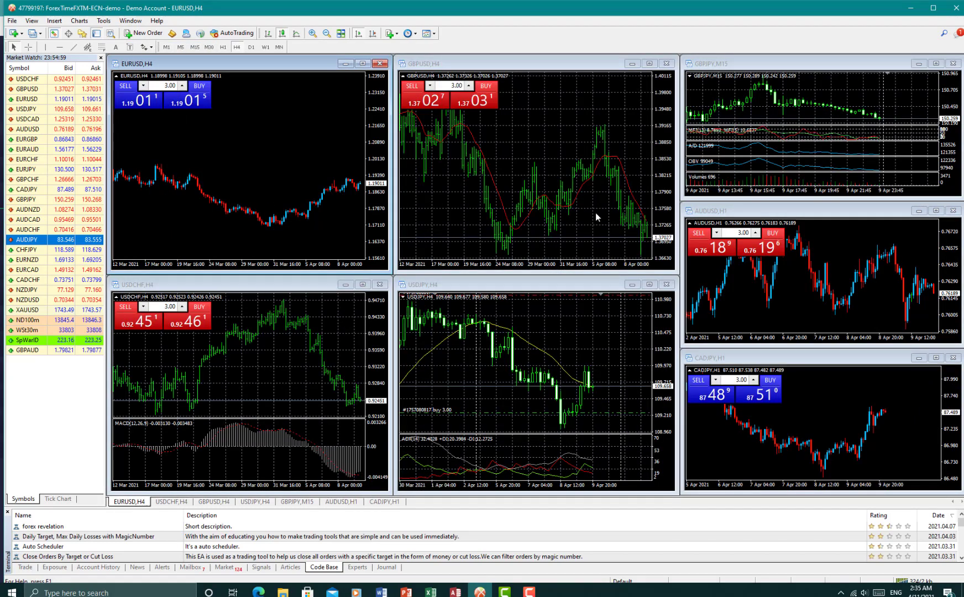
{"action": "left_click", "coordinate": [936, 63]}
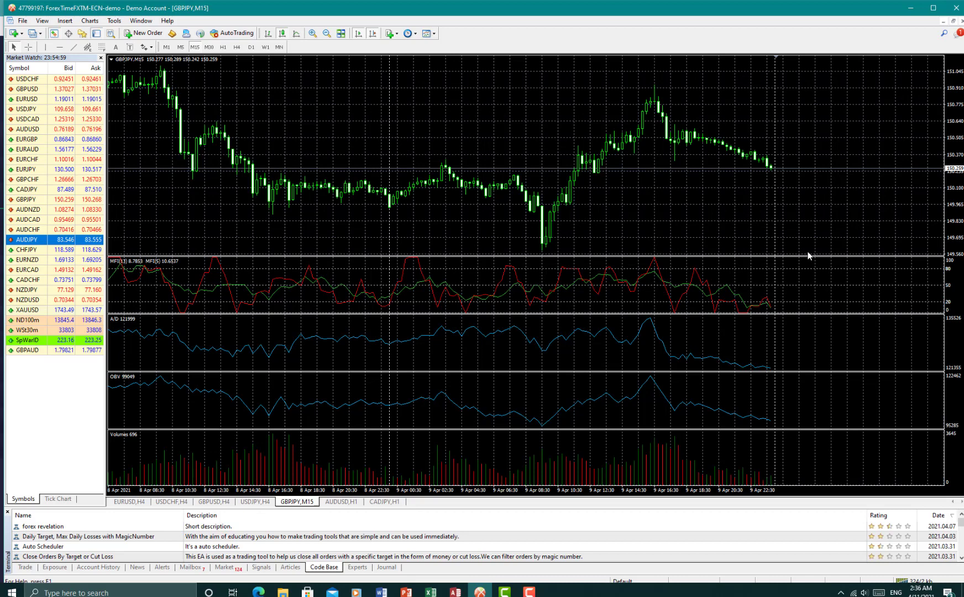
{"action": "left_click", "coordinate": [341, 34]}
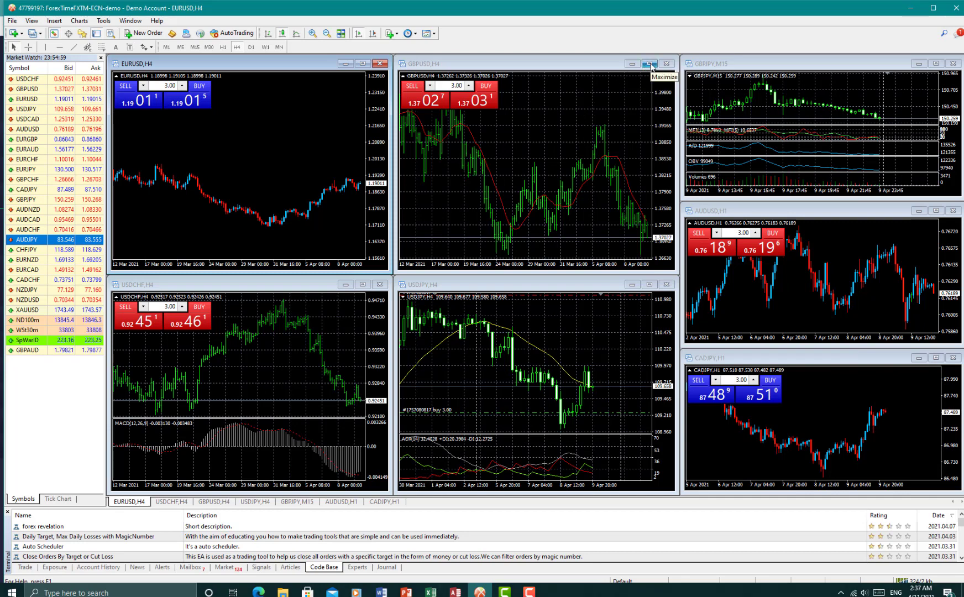
Step: Maximize the GBPUSD H4 chart and bring up its Properties dialog, moved higher on screen
{"action": "left_click", "coordinate": [649, 63]}
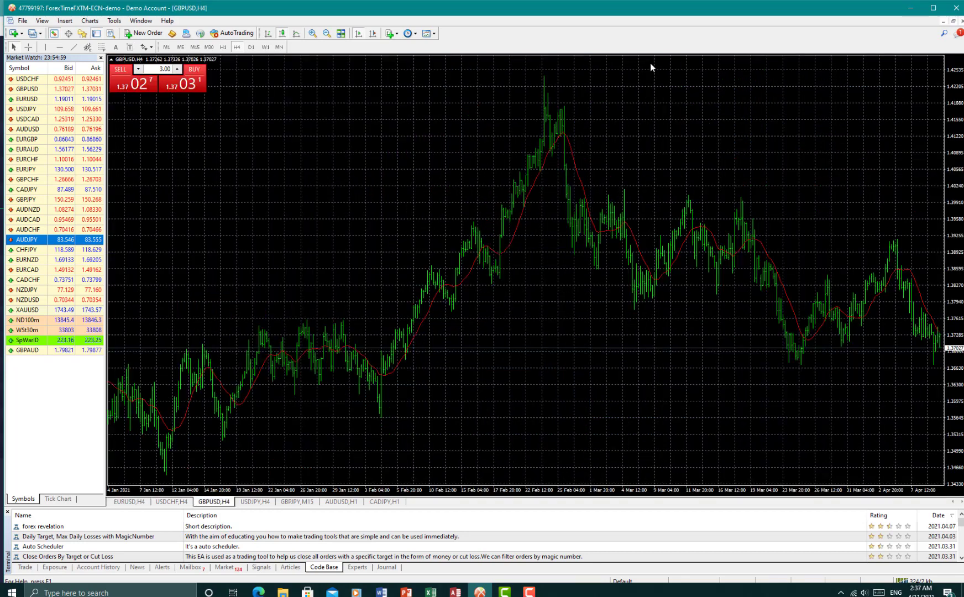
{"action": "right_click", "coordinate": [469, 109]}
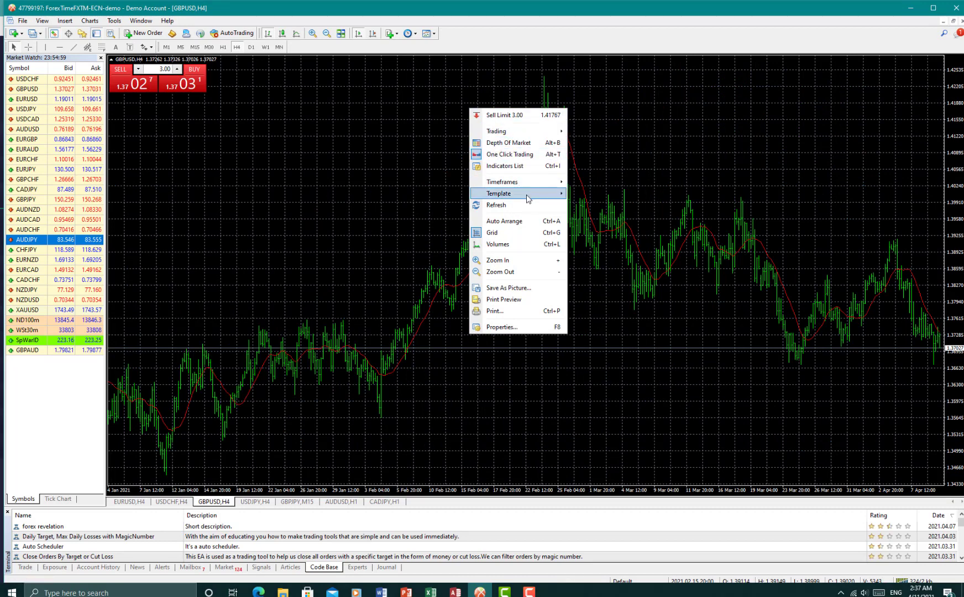
{"action": "left_click", "coordinate": [545, 327]}
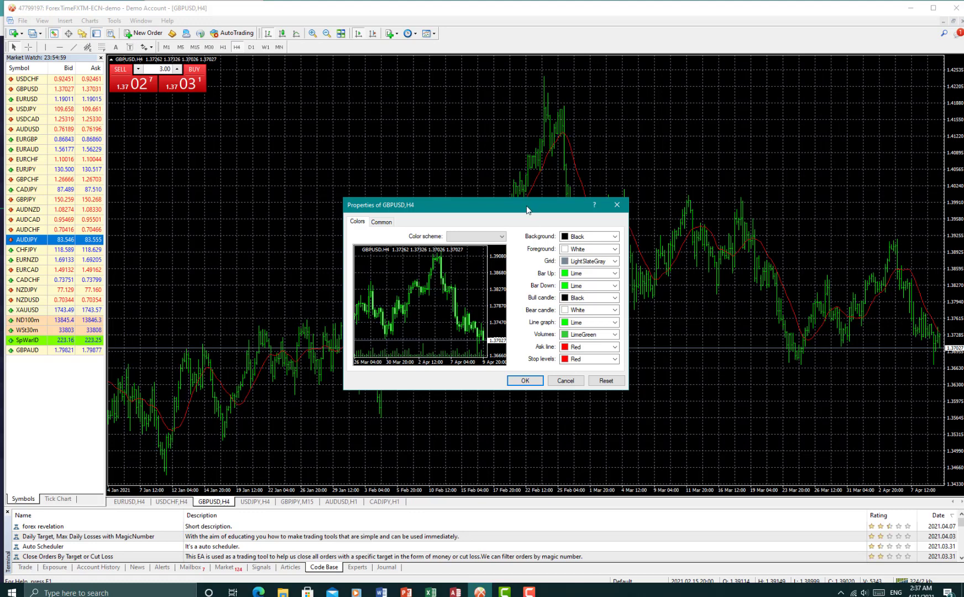
{"action": "left_click_drag", "start_coordinate": [527, 209], "coordinate": [520, 158]}
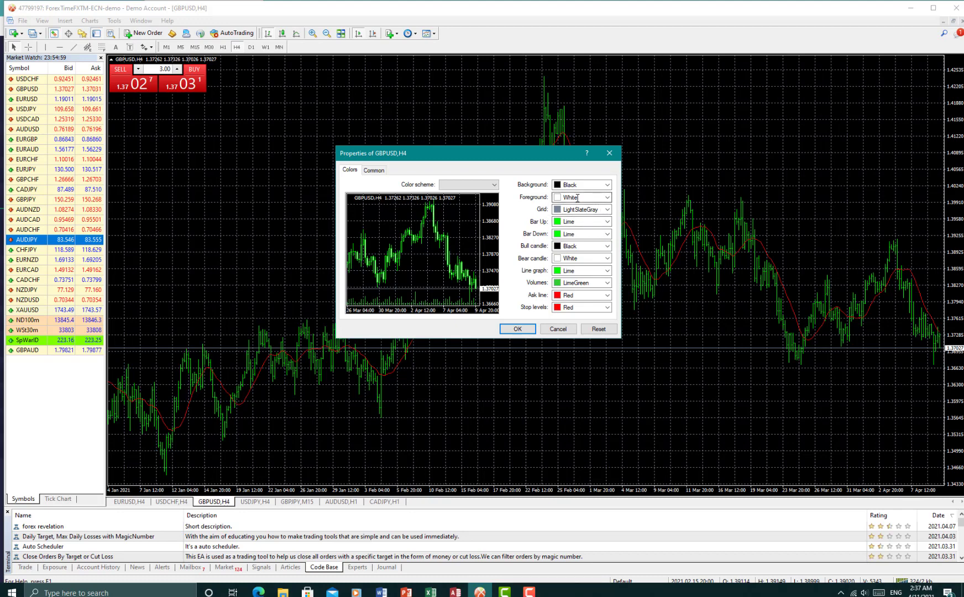
Step: Set the grid to None and make up bars and bull candles DodgerBlue
{"action": "left_click", "coordinate": [592, 209]}
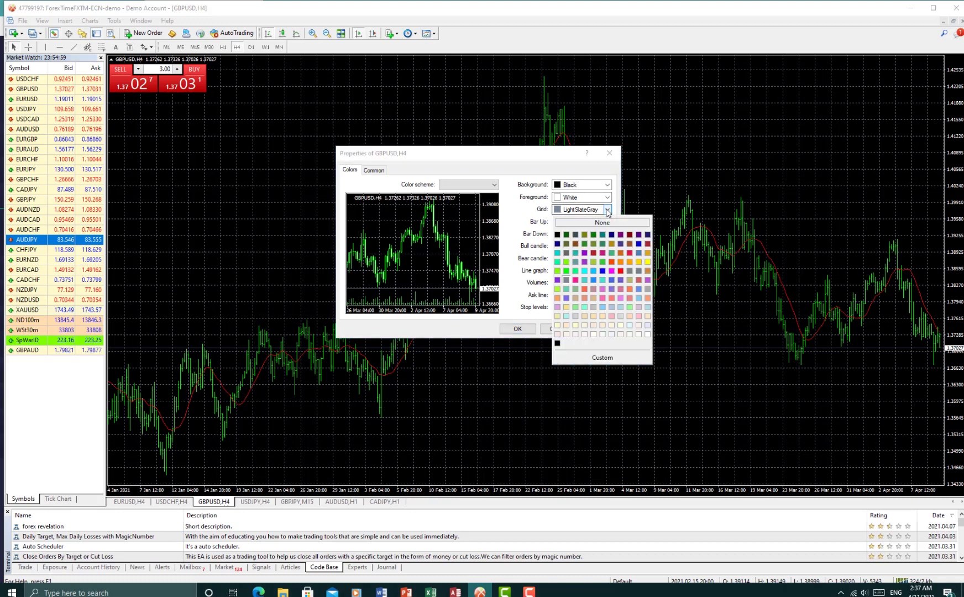
{"action": "left_click", "coordinate": [592, 222]}
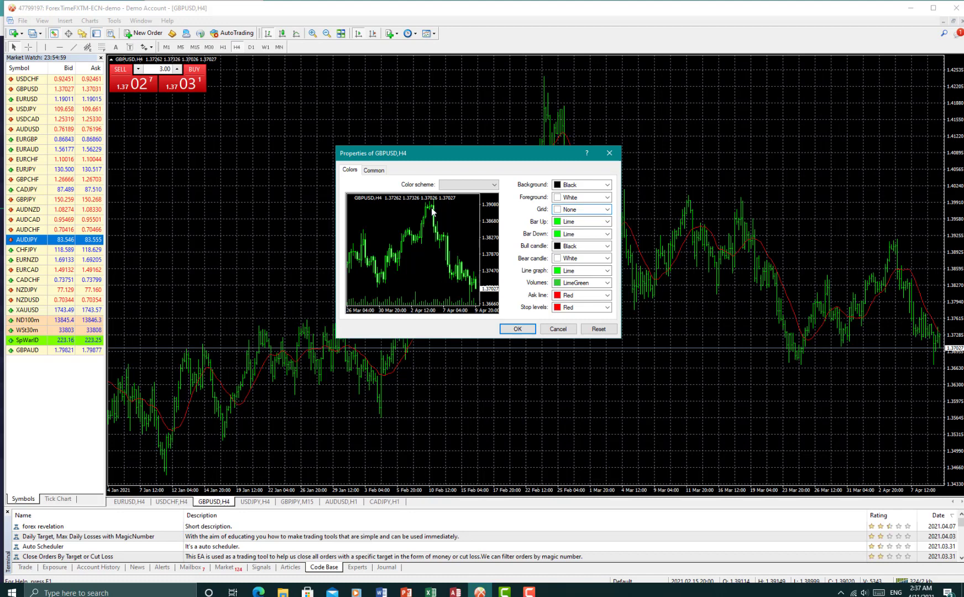
{"action": "left_click", "coordinate": [607, 222]}
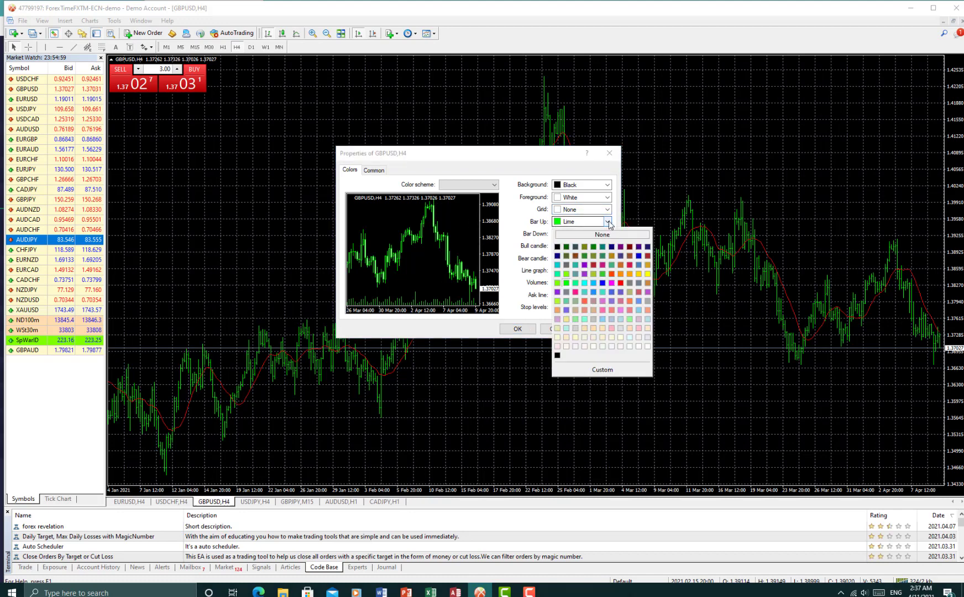
{"action": "left_click", "coordinate": [594, 292]}
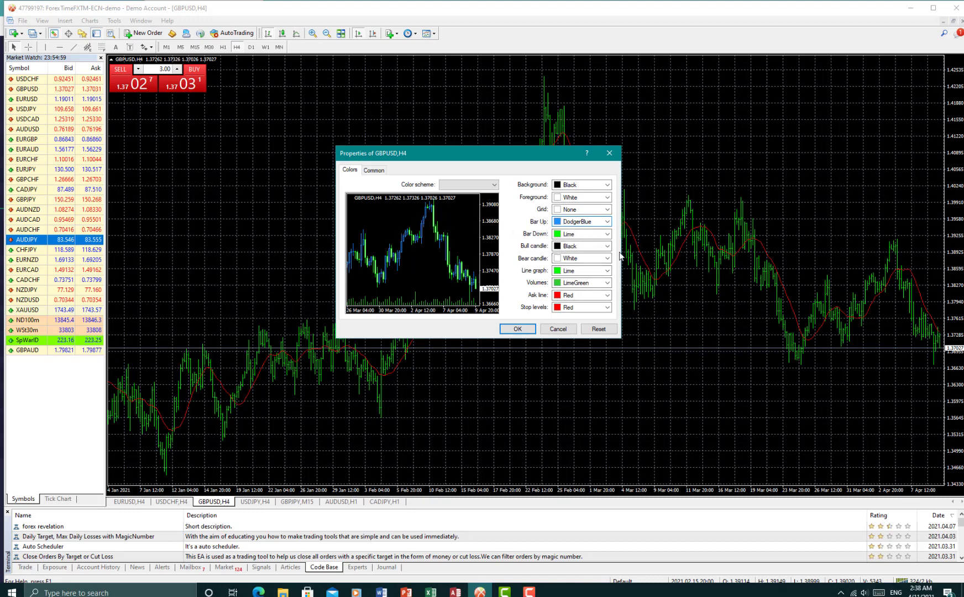
{"action": "left_click", "coordinate": [580, 259]}
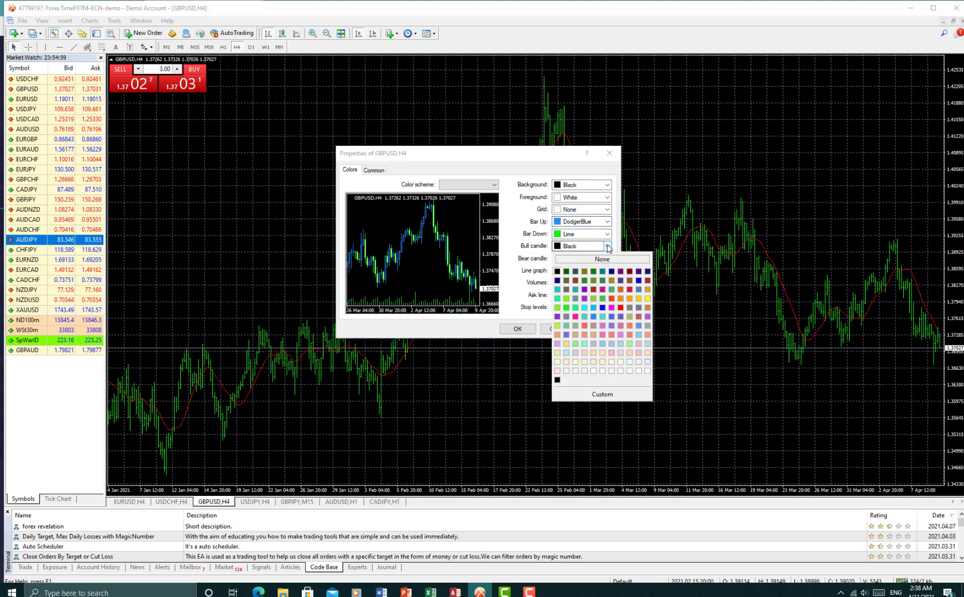
{"action": "left_click", "coordinate": [593, 317]}
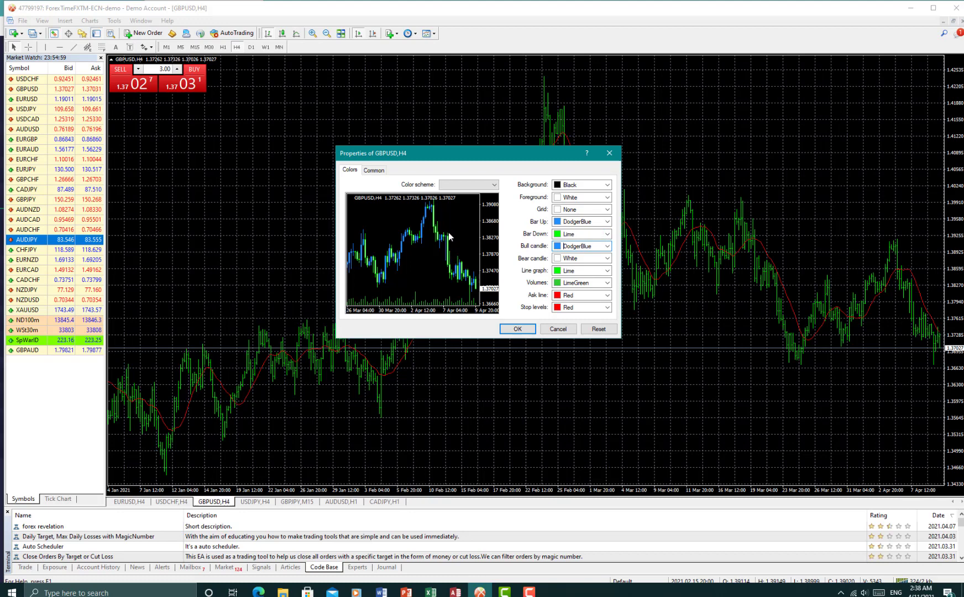
Step: Make down bars and bear candles Red and the line graph White
{"action": "left_click", "coordinate": [608, 234]}
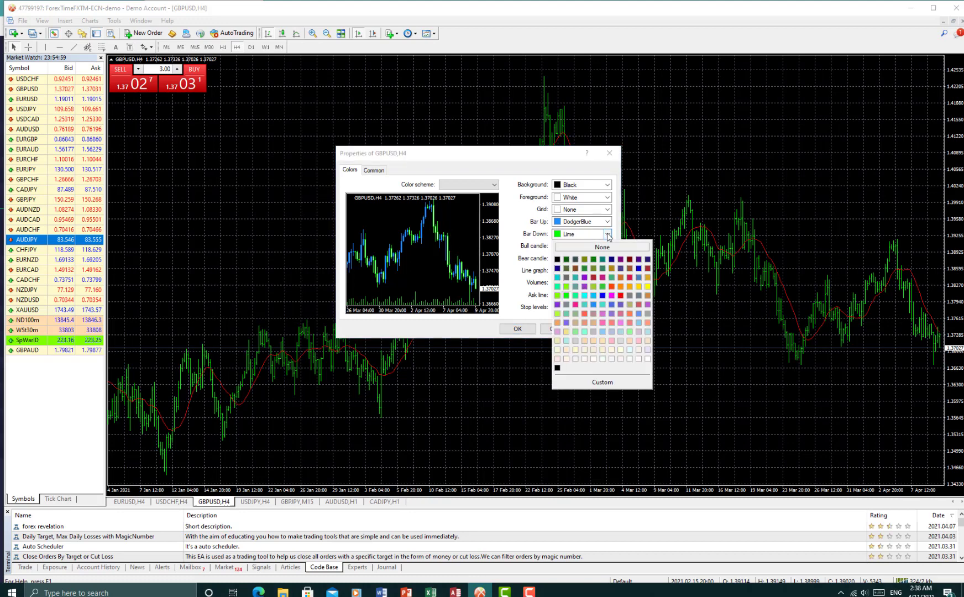
{"action": "left_click", "coordinate": [621, 295]}
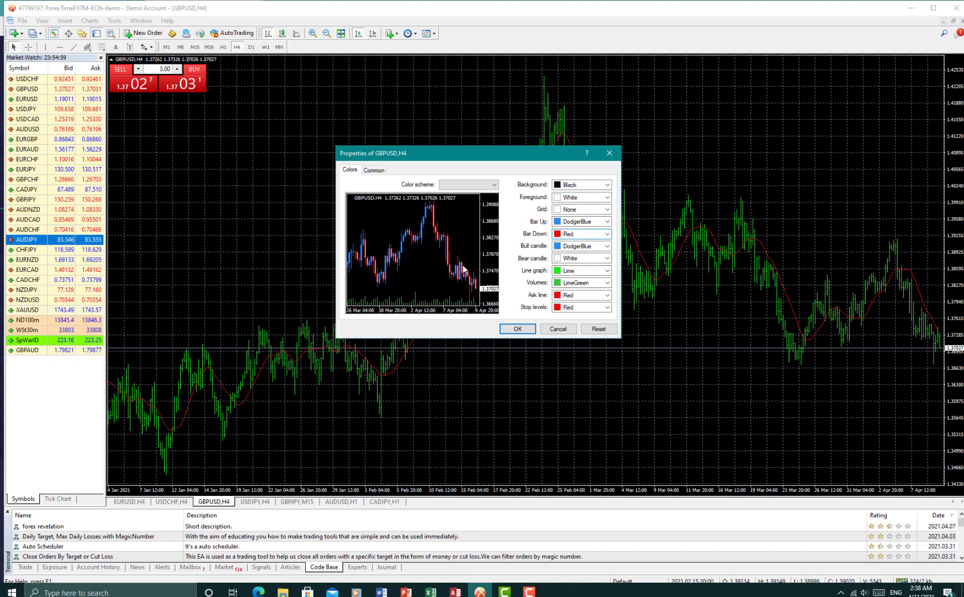
{"action": "left_click", "coordinate": [606, 270]}
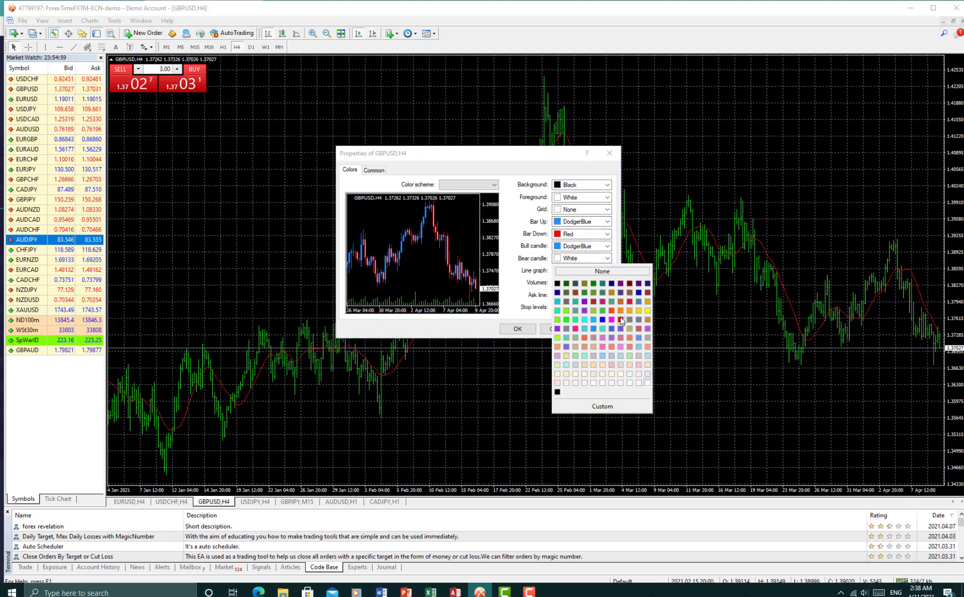
{"action": "left_click", "coordinate": [621, 320]}
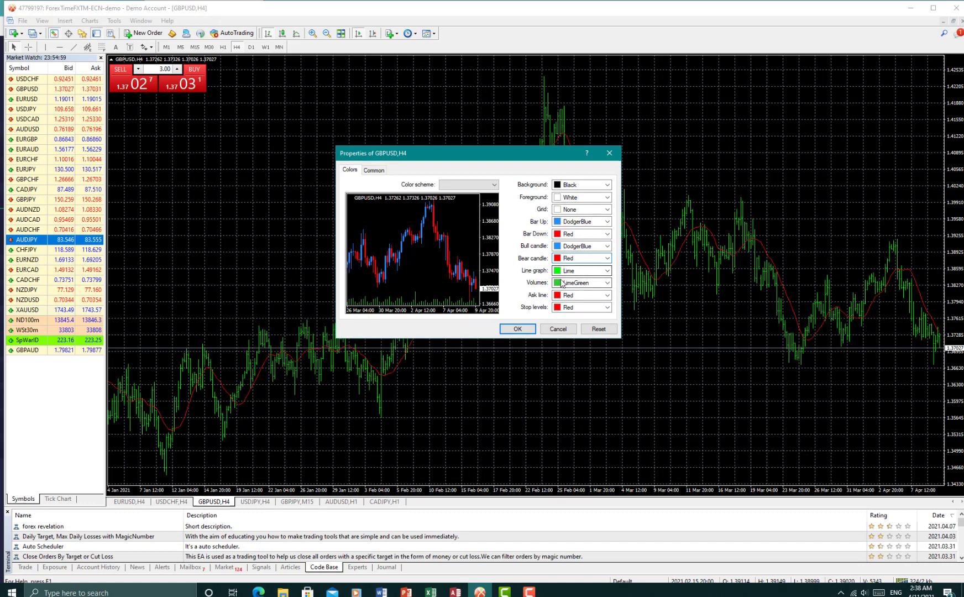
{"action": "left_click", "coordinate": [607, 282]}
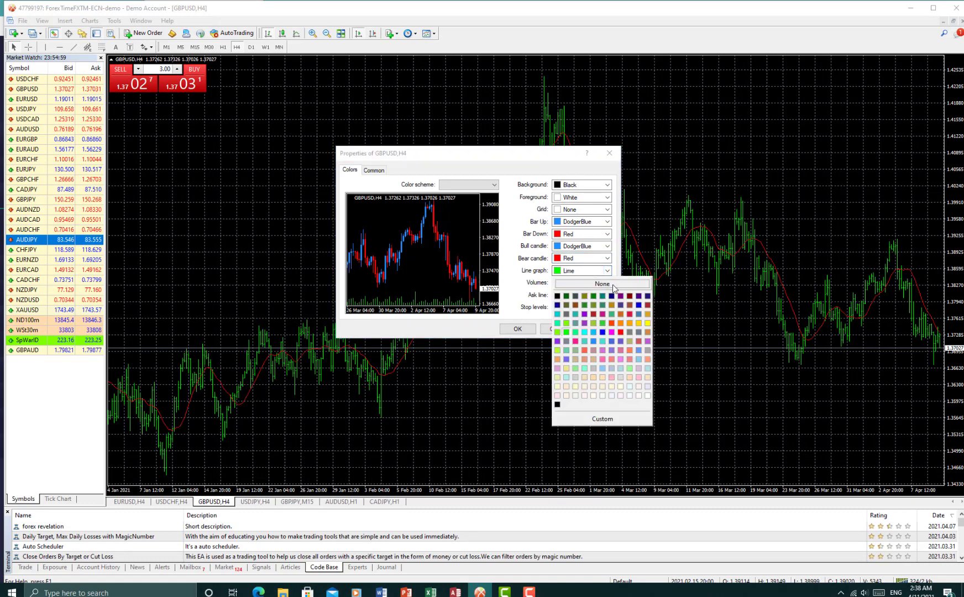
{"action": "left_click", "coordinate": [648, 396]}
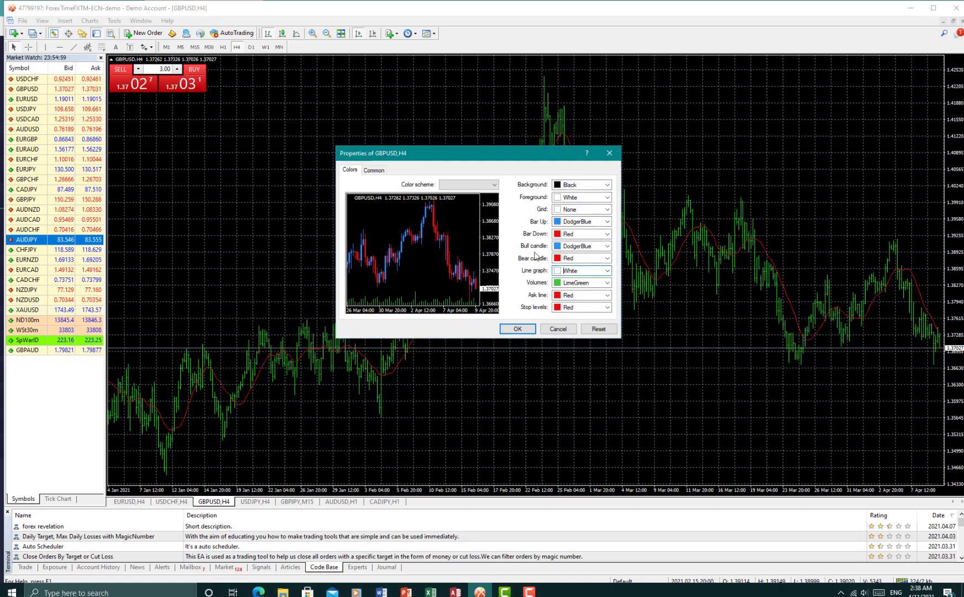
Step: Apply the new colours, switch GBPUSD H4 to candlesticks, and delete the moving average indicator
{"action": "left_click", "coordinate": [518, 329]}
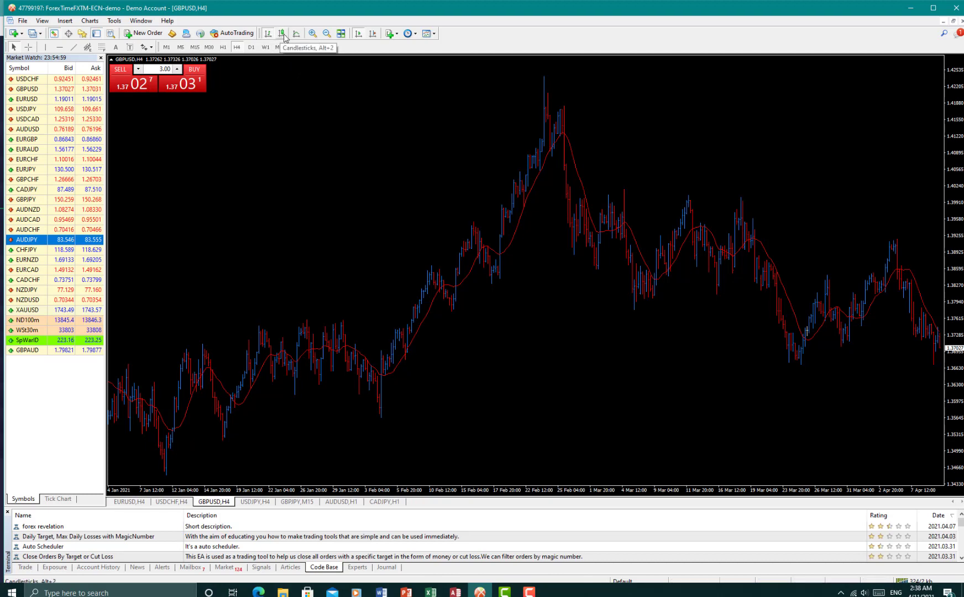
{"action": "left_click", "coordinate": [283, 34]}
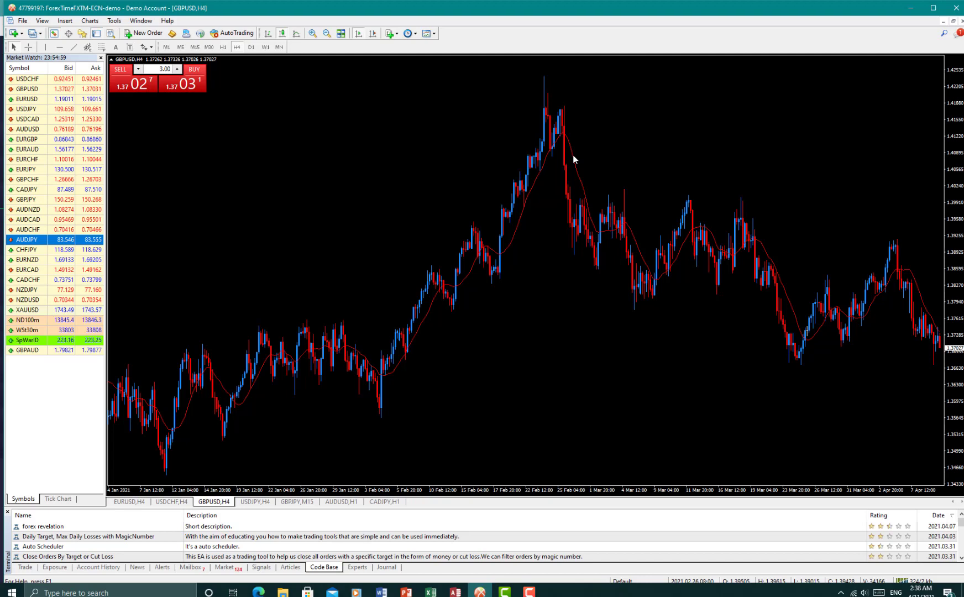
{"action": "right_click", "coordinate": [573, 156]}
{"action": "left_click", "coordinate": [599, 168]}
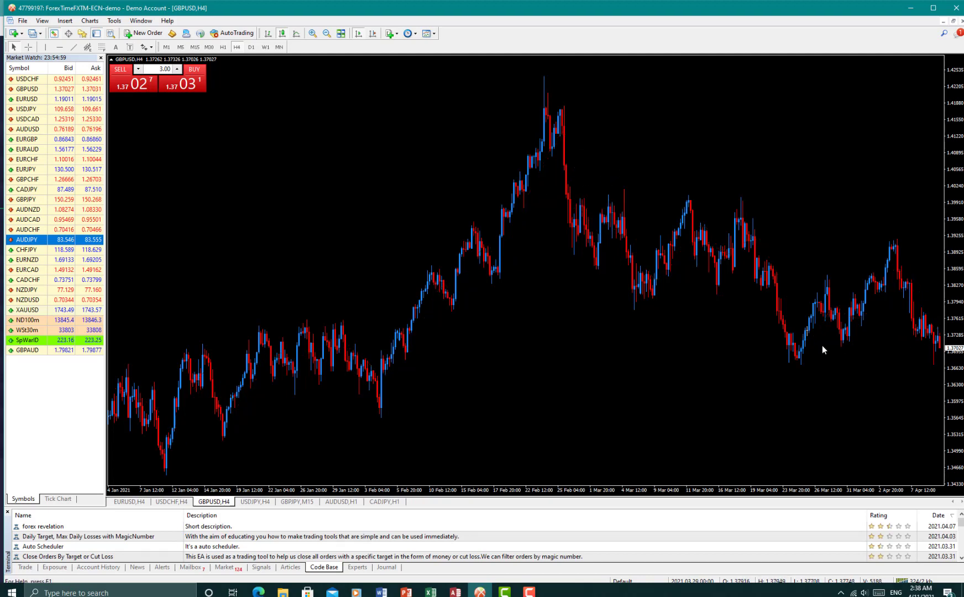
Step: Try a White background with Black foreground on the GBPUSD H4 chart
{"action": "right_click", "coordinate": [447, 130]}
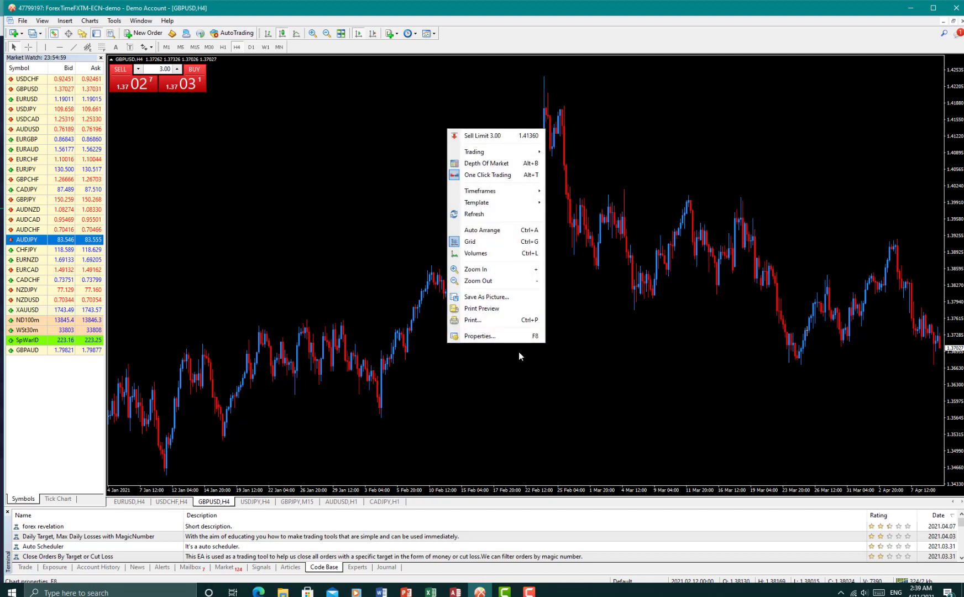
{"action": "left_click", "coordinate": [516, 335]}
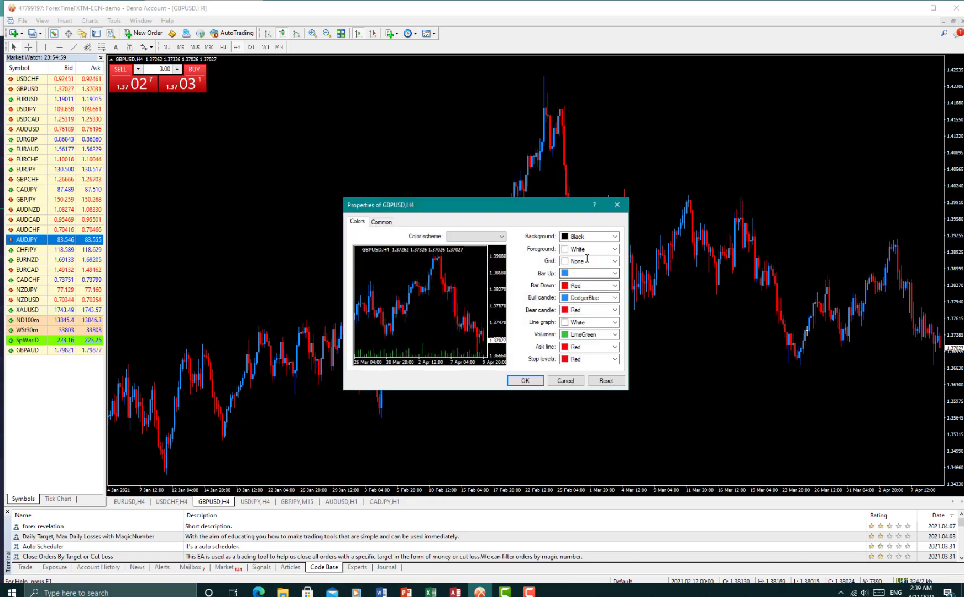
{"action": "left_click", "coordinate": [616, 237]}
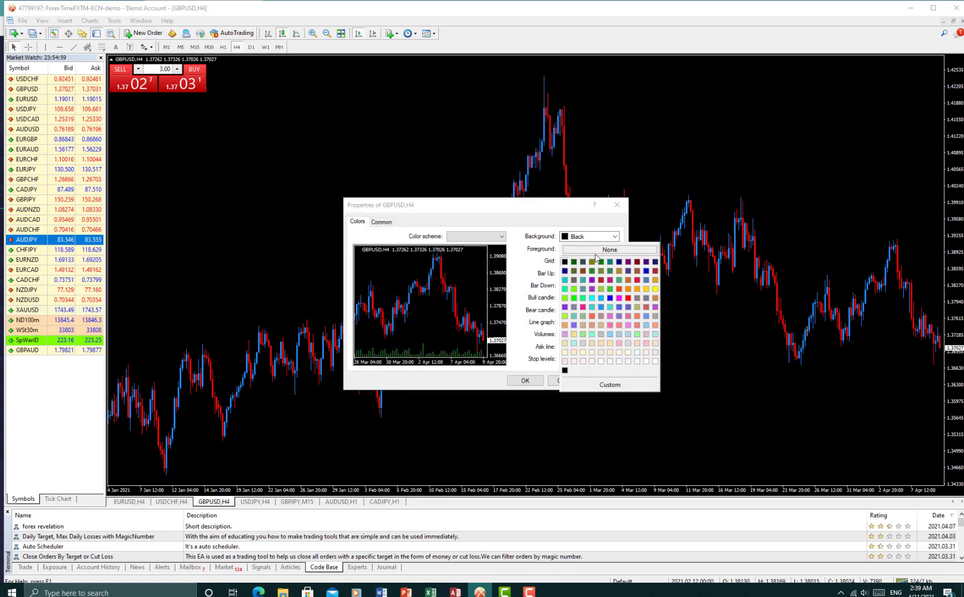
{"action": "left_click", "coordinate": [650, 362]}
{"action": "left_click", "coordinate": [615, 250]}
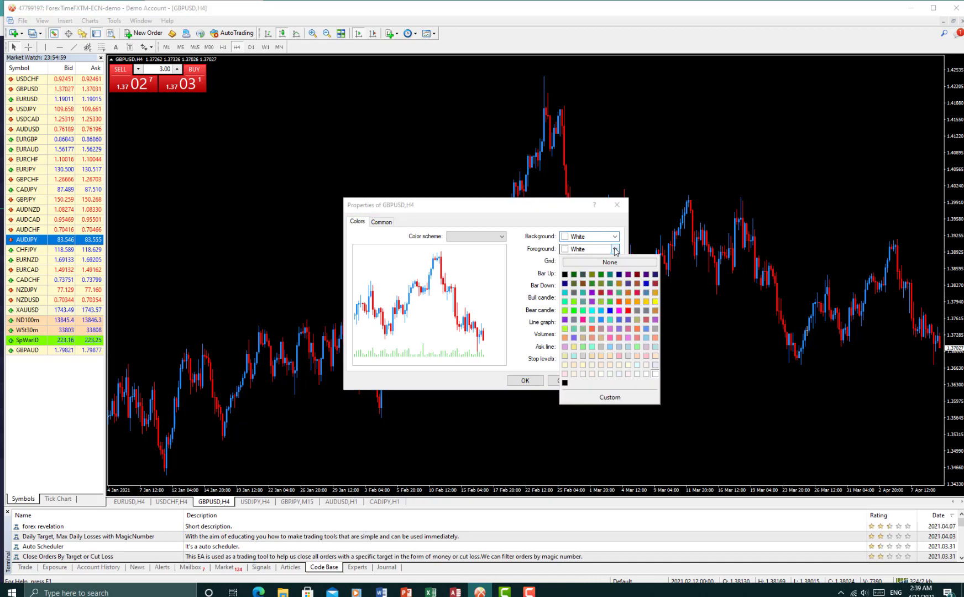
{"action": "left_click", "coordinate": [565, 274]}
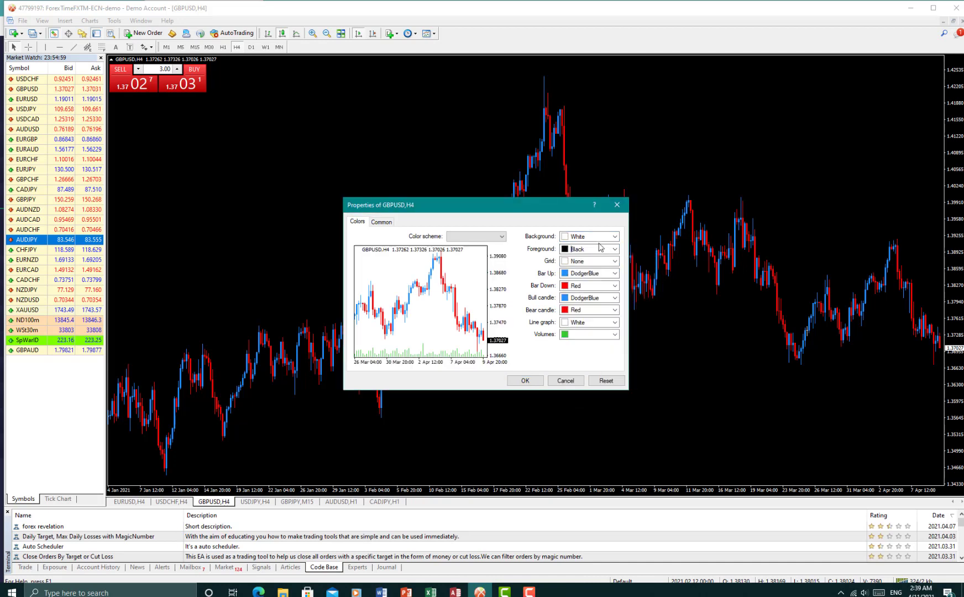
{"action": "left_click", "coordinate": [525, 381]}
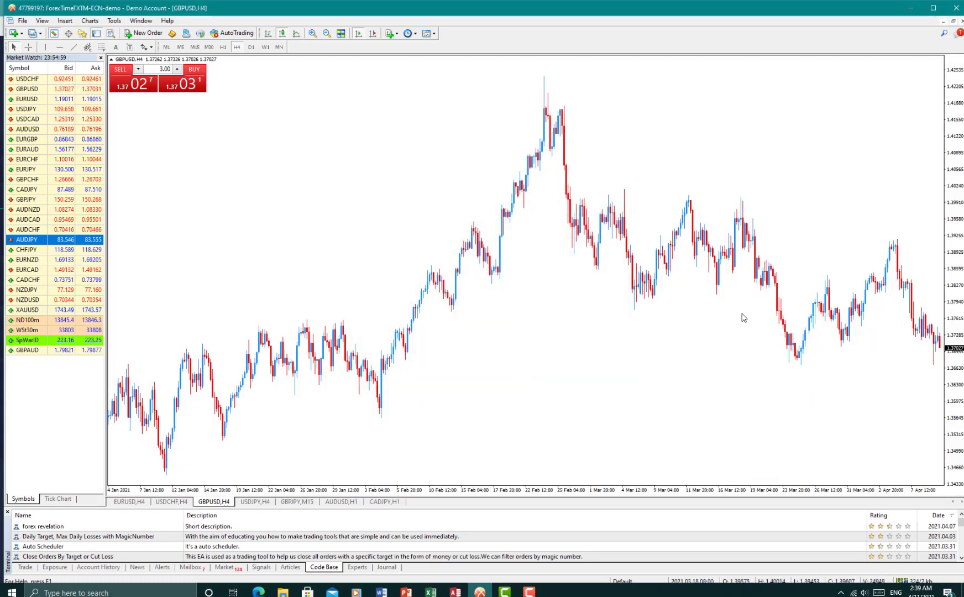
Step: Revert the chart to a Black background with White foreground
{"action": "right_click", "coordinate": [422, 102]}
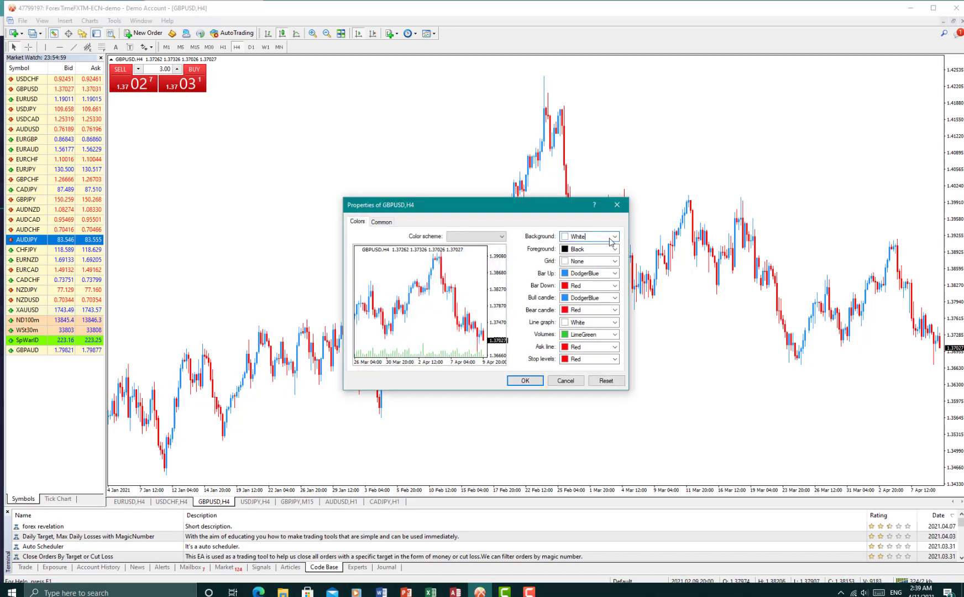
{"action": "left_click", "coordinate": [613, 237]}
{"action": "left_click", "coordinate": [566, 262]}
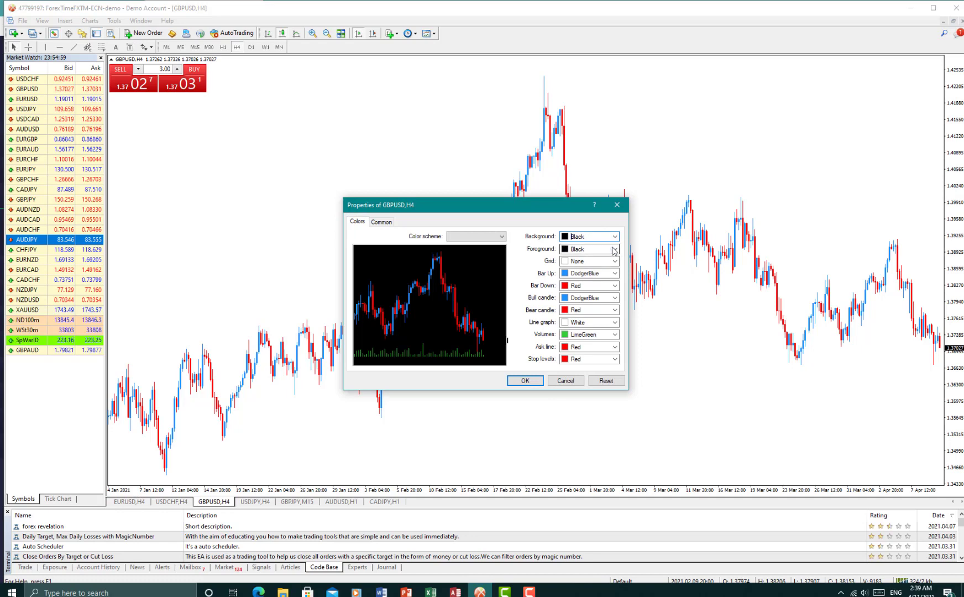
{"action": "left_click", "coordinate": [614, 250]}
{"action": "left_click", "coordinate": [654, 374]}
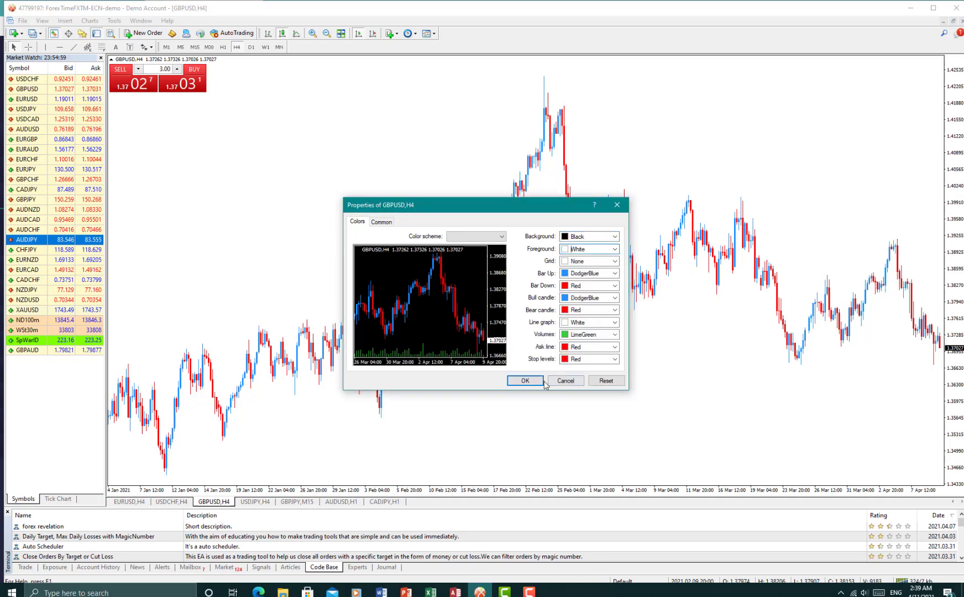
{"action": "left_click", "coordinate": [525, 381]}
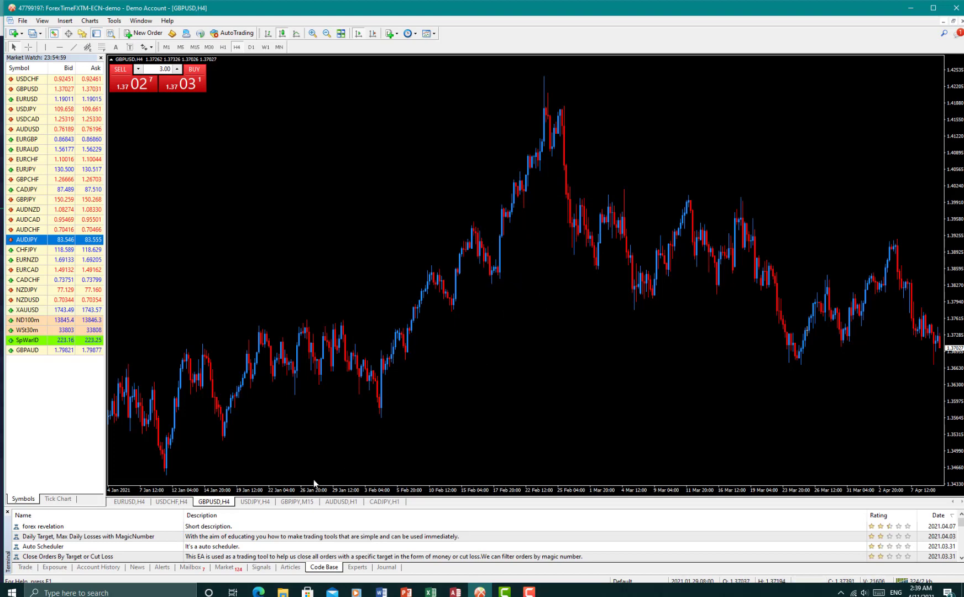
Step: Check the USDJPY H4 chart's properties without changes, then return to GBPUSD H4
{"action": "left_click", "coordinate": [255, 501]}
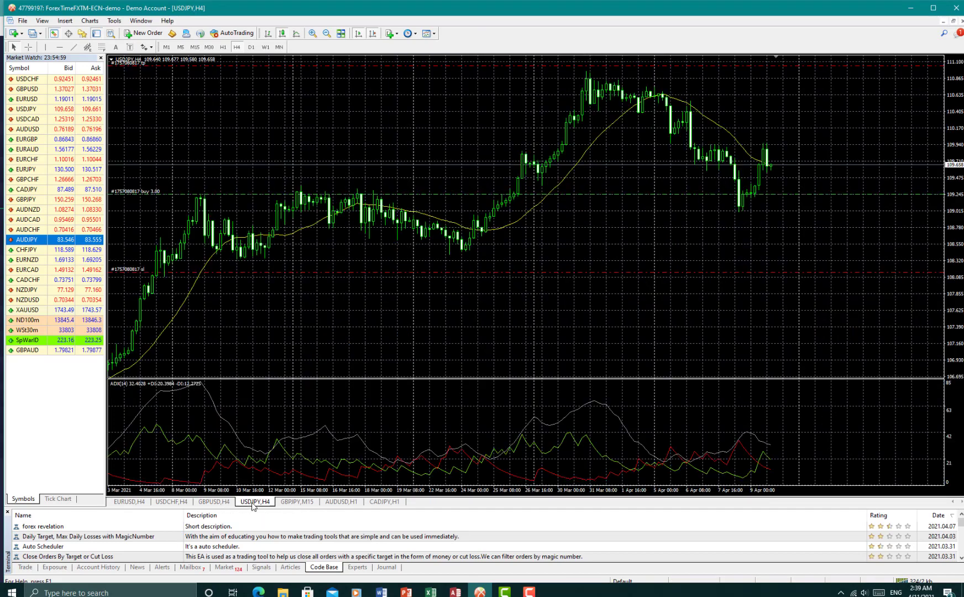
{"action": "right_click", "coordinate": [453, 99]}
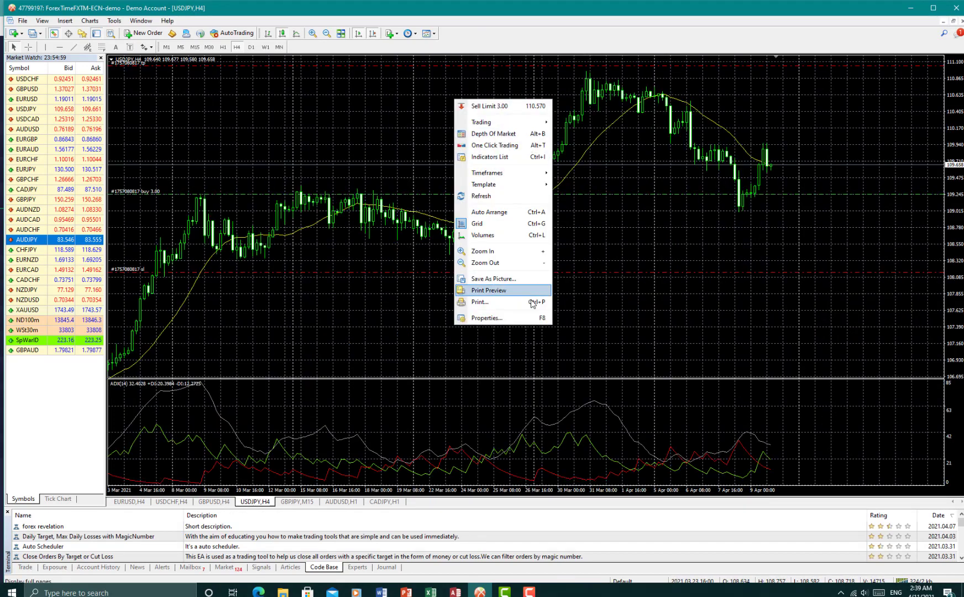
{"action": "left_click", "coordinate": [498, 319]}
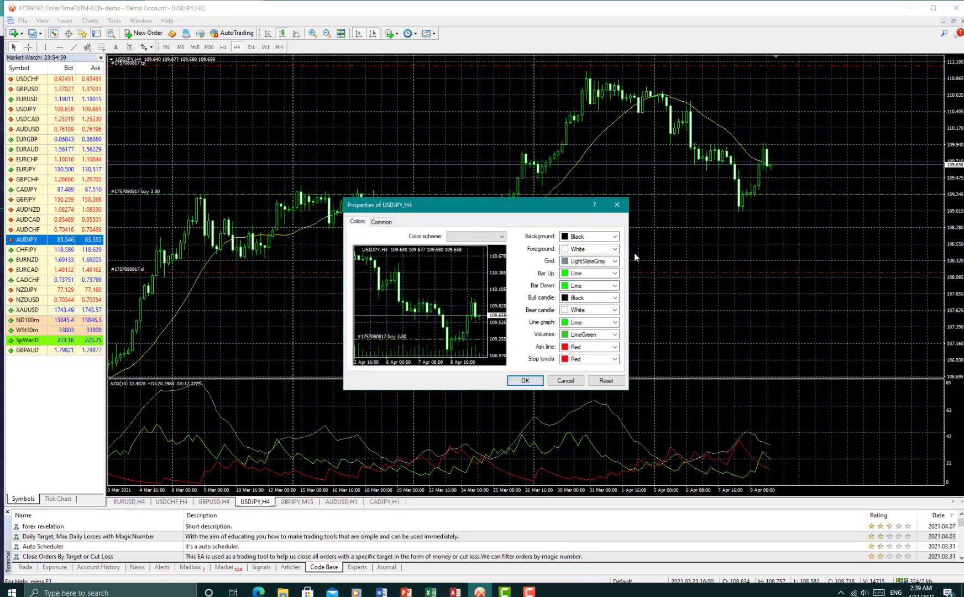
{"action": "left_click", "coordinate": [615, 206]}
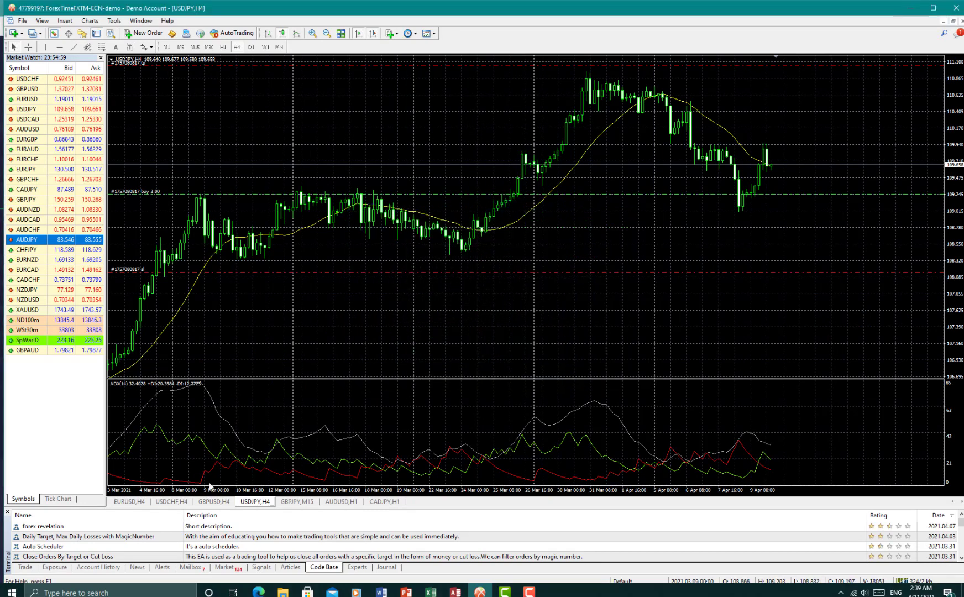
{"action": "left_click", "coordinate": [215, 501]}
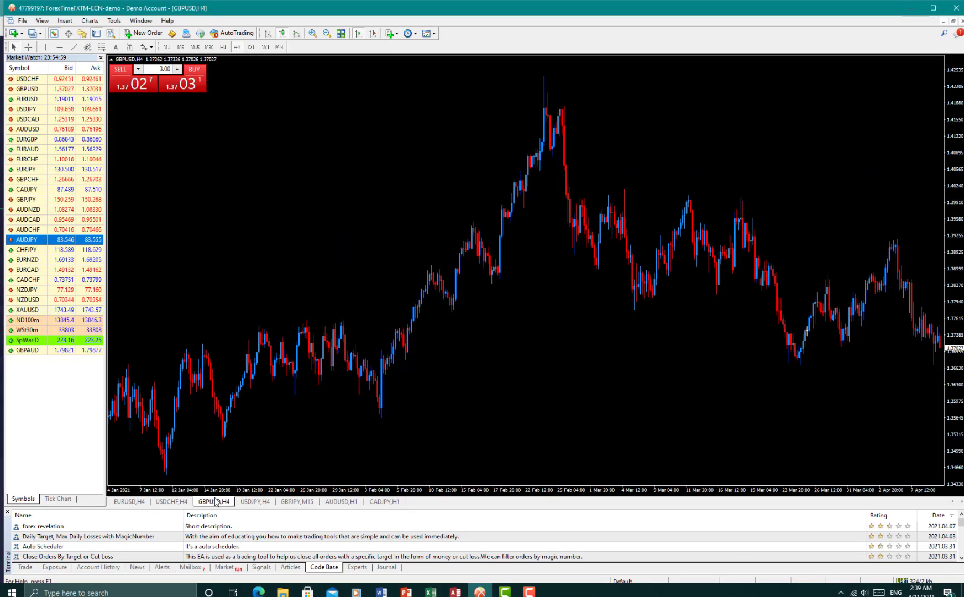
Step: Save the GBPUSD chart as template 'Clean Chart', overwriting the existing Clean Chart.tpl
{"action": "right_click", "coordinate": [429, 98]}
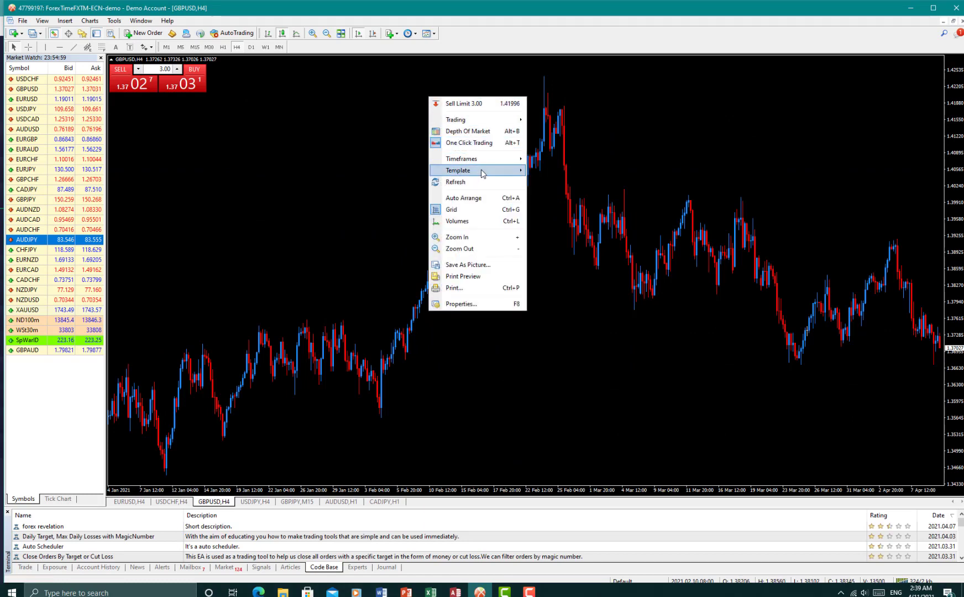
{"action": "mouse_move", "coordinate": [482, 172]}
{"action": "right_click", "coordinate": [611, 109]}
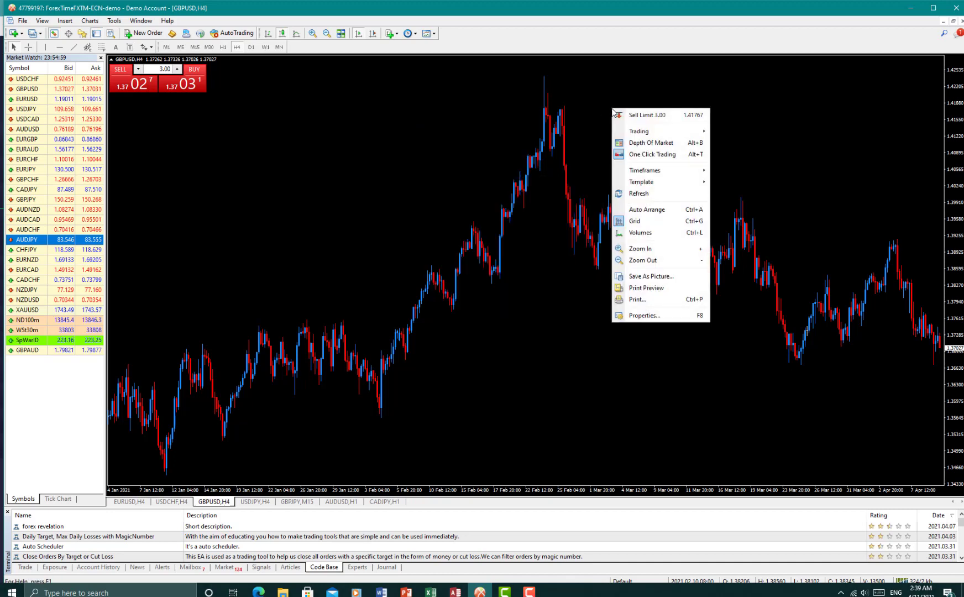
{"action": "mouse_move", "coordinate": [679, 184]}
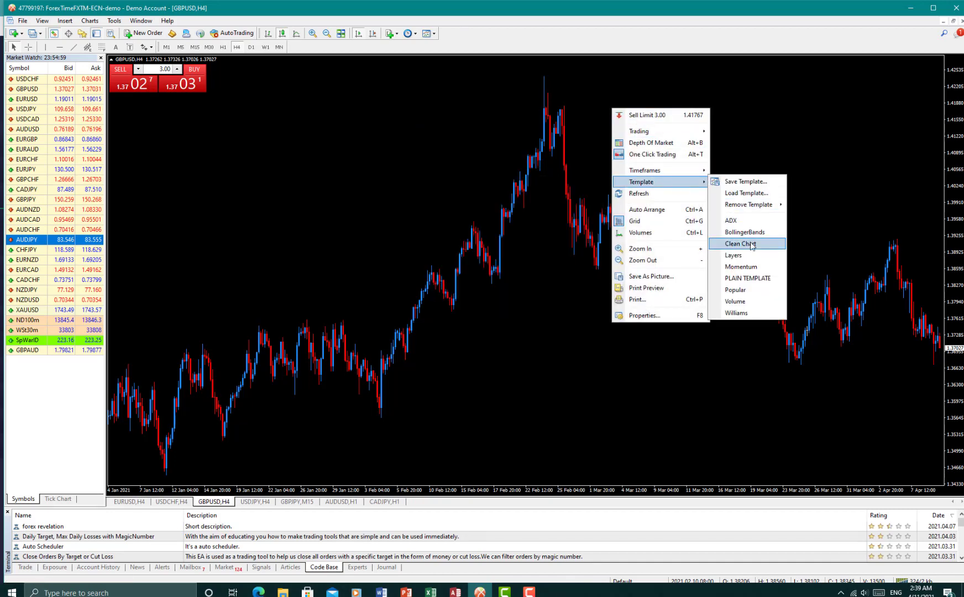
{"action": "left_click", "coordinate": [752, 192]}
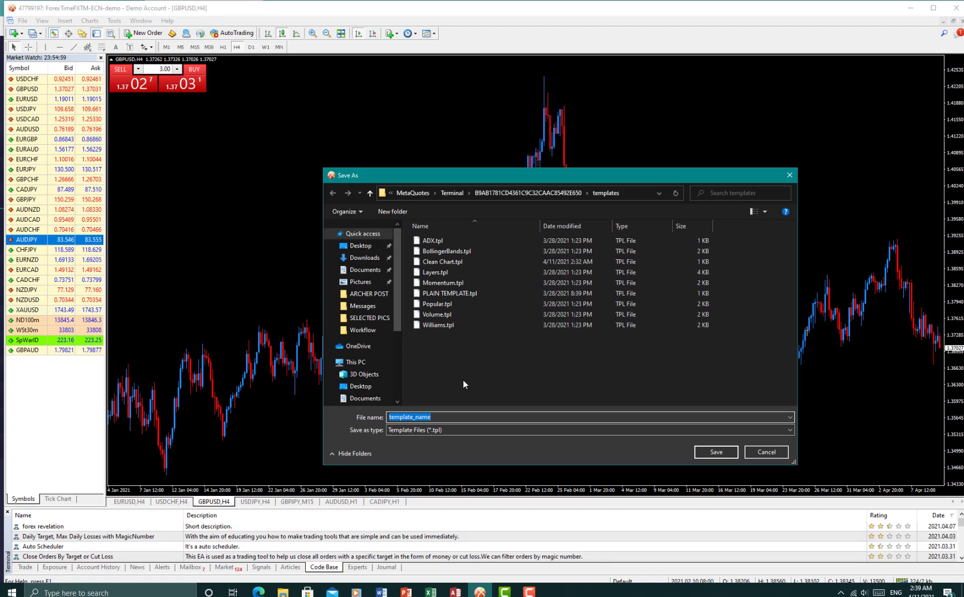
{"action": "type", "text": "Clea"}
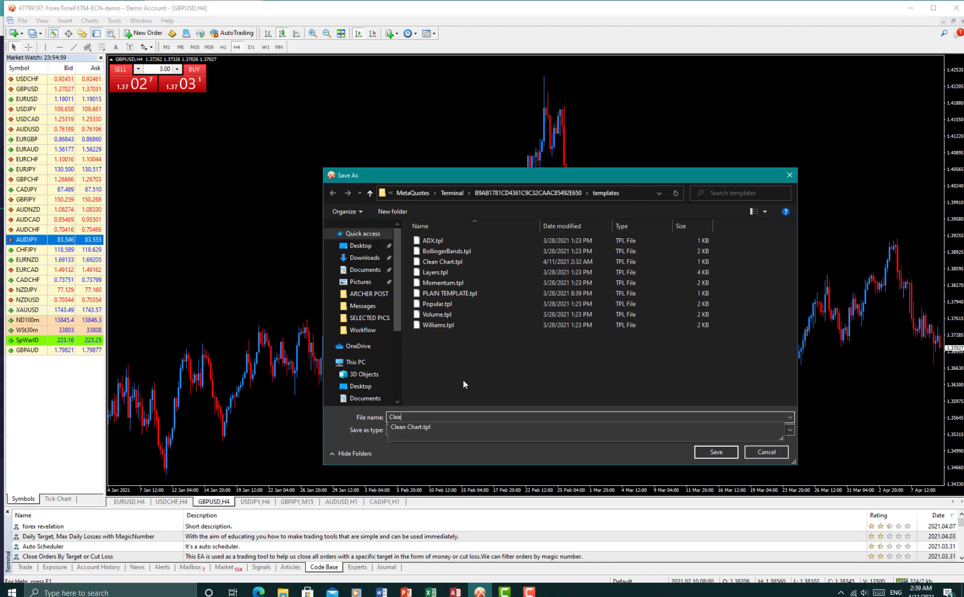
{"action": "type", "text": "n Chart"}
{"action": "left_click", "coordinate": [429, 427]}
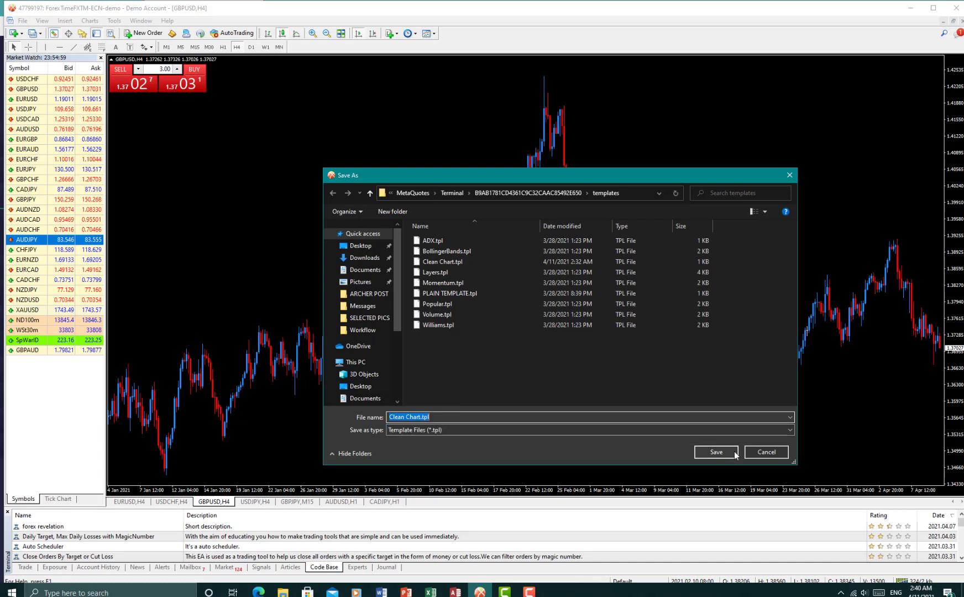
{"action": "left_click", "coordinate": [717, 449]}
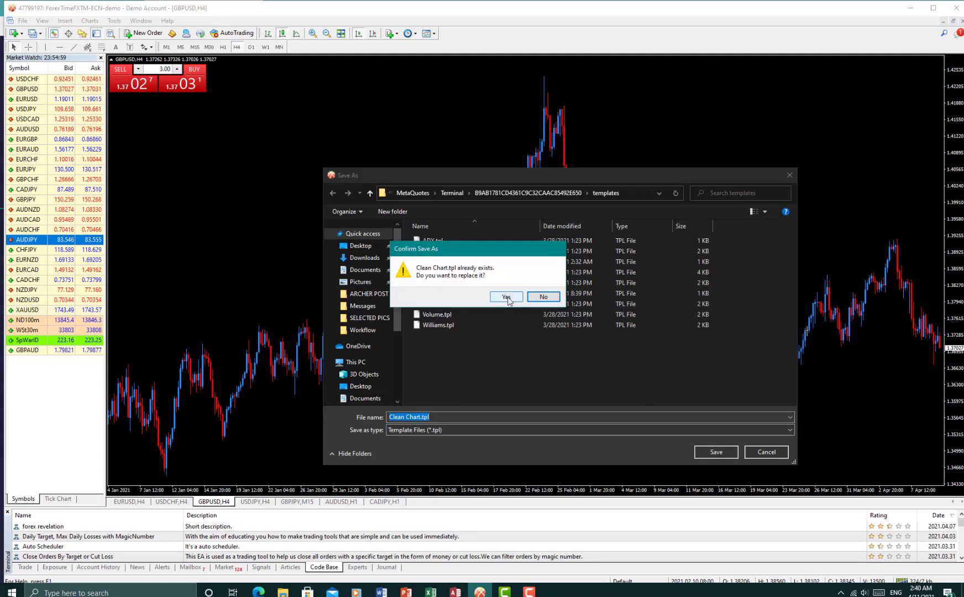
{"action": "left_click", "coordinate": [506, 297]}
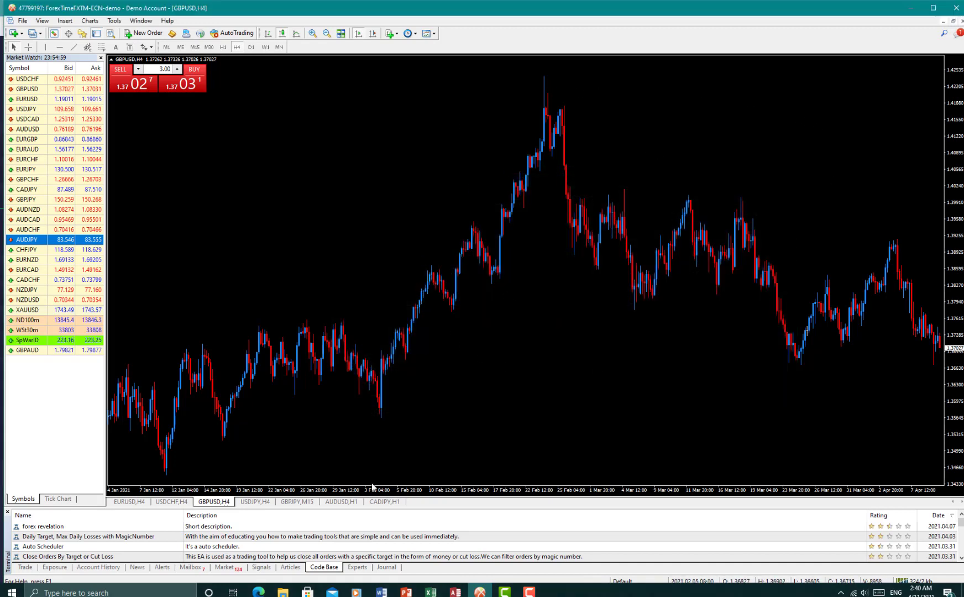
Step: Apply the Clean Chart template to the USDCHF H4 chart
{"action": "left_click", "coordinate": [167, 501]}
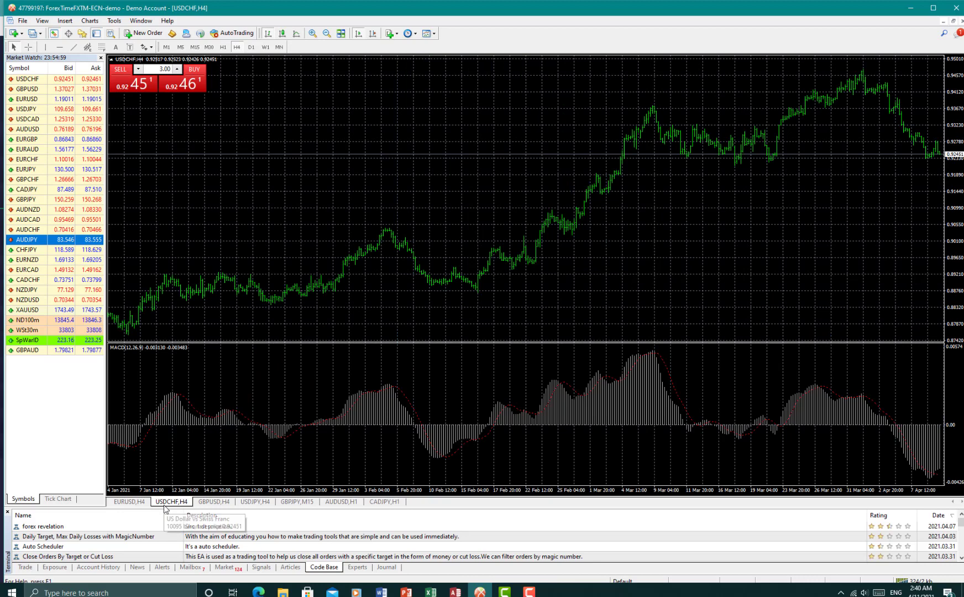
{"action": "mouse_move", "coordinate": [672, 424]}
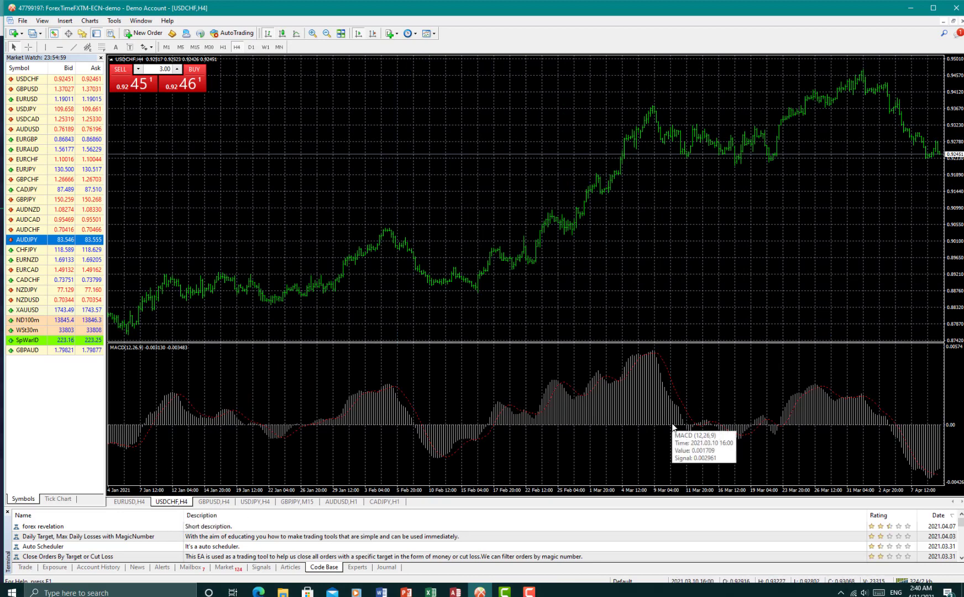
{"action": "right_click", "coordinate": [427, 113]}
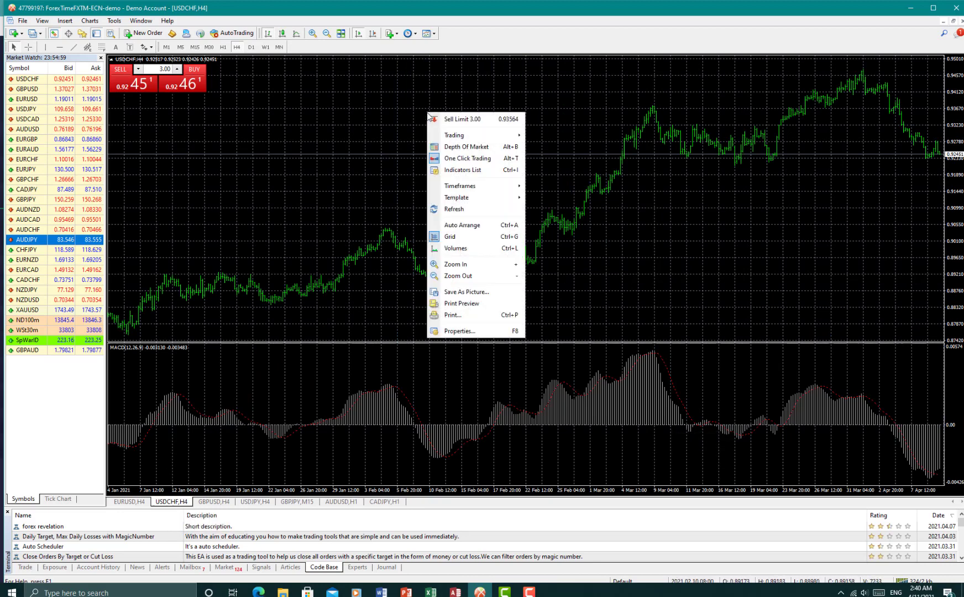
{"action": "mouse_move", "coordinate": [501, 202]}
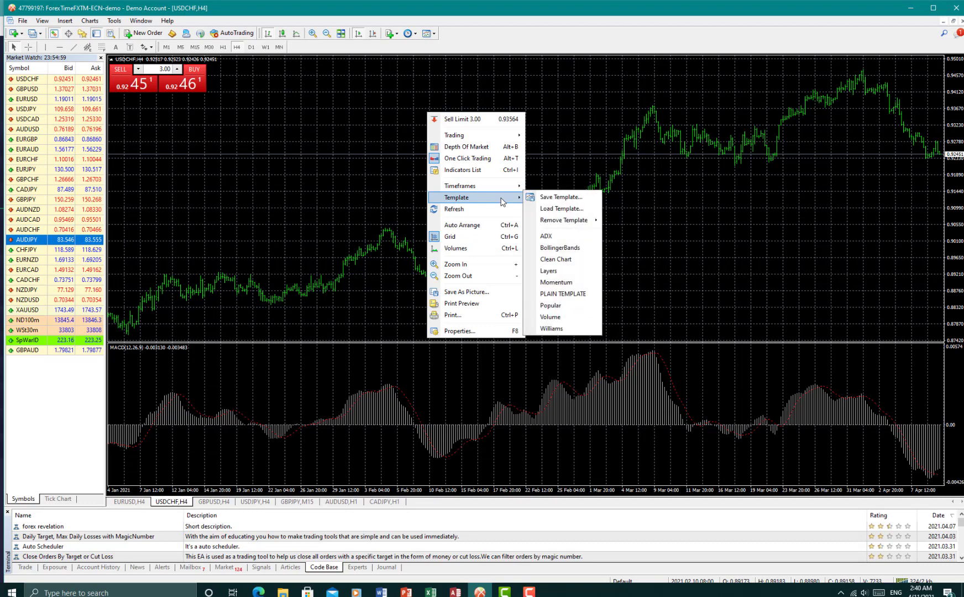
{"action": "left_click", "coordinate": [556, 259]}
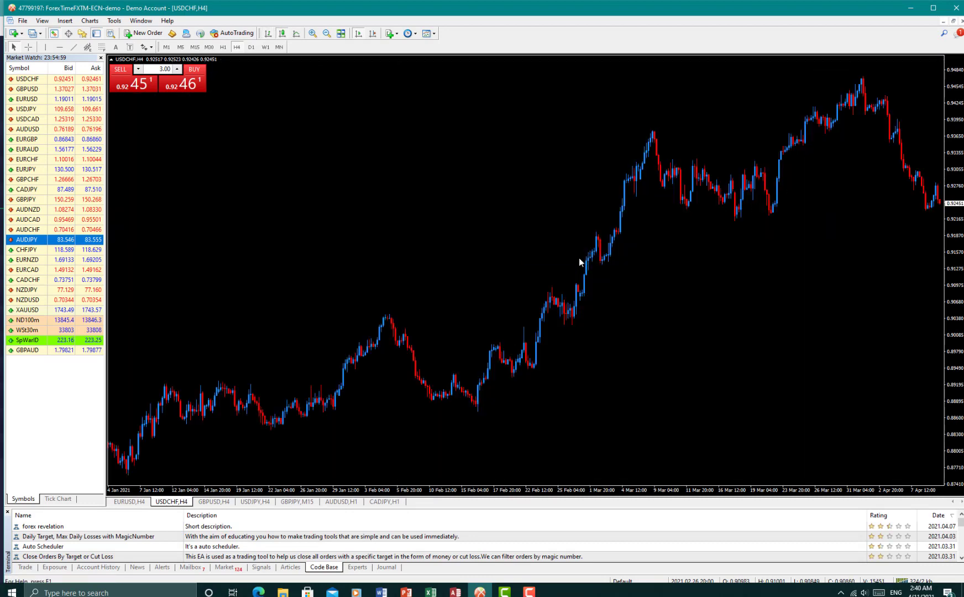